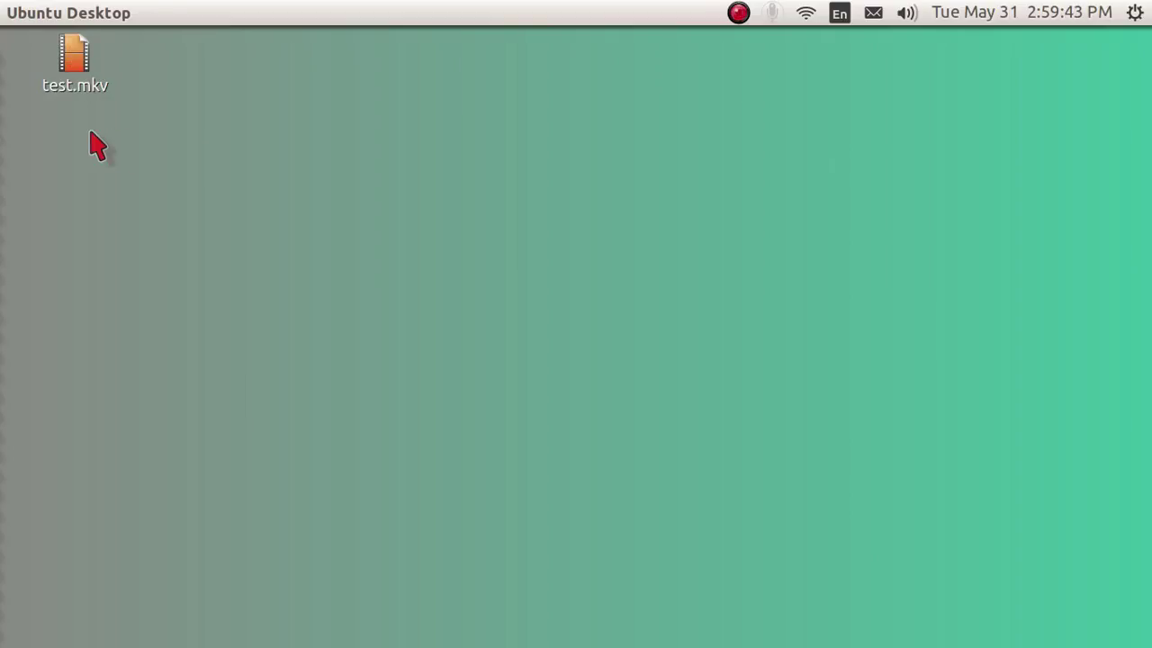
Switch to the calibre library and open the book Dead for Sleep Apocalypse in the book editor
mouse_move(4, 77)
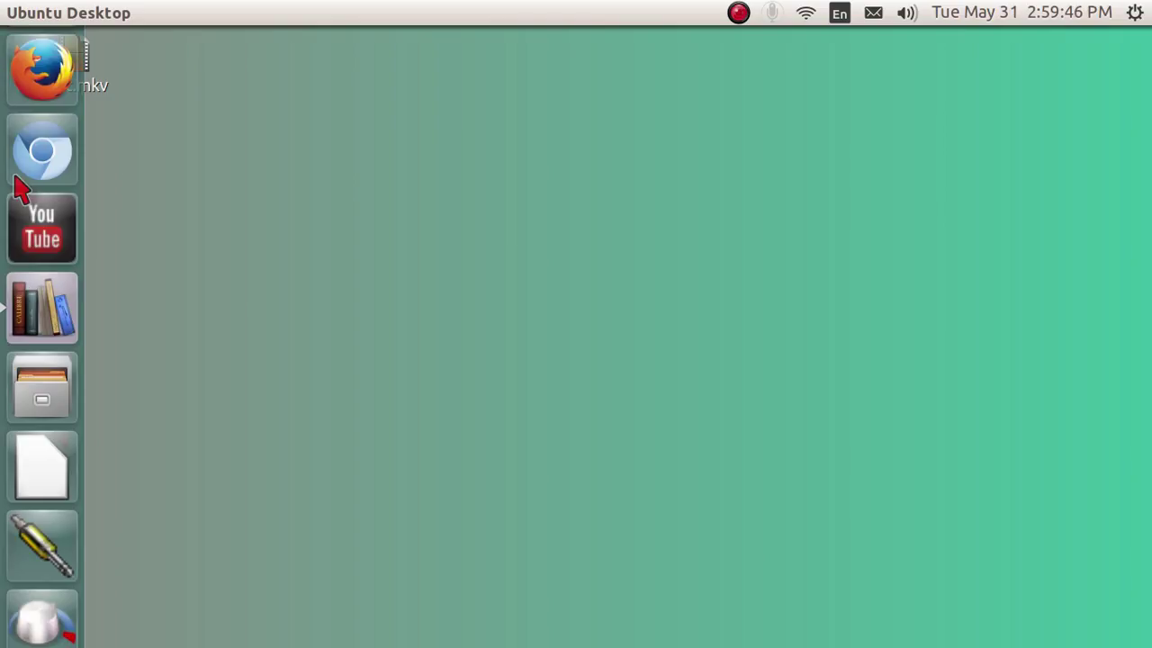
left_click(29, 298)
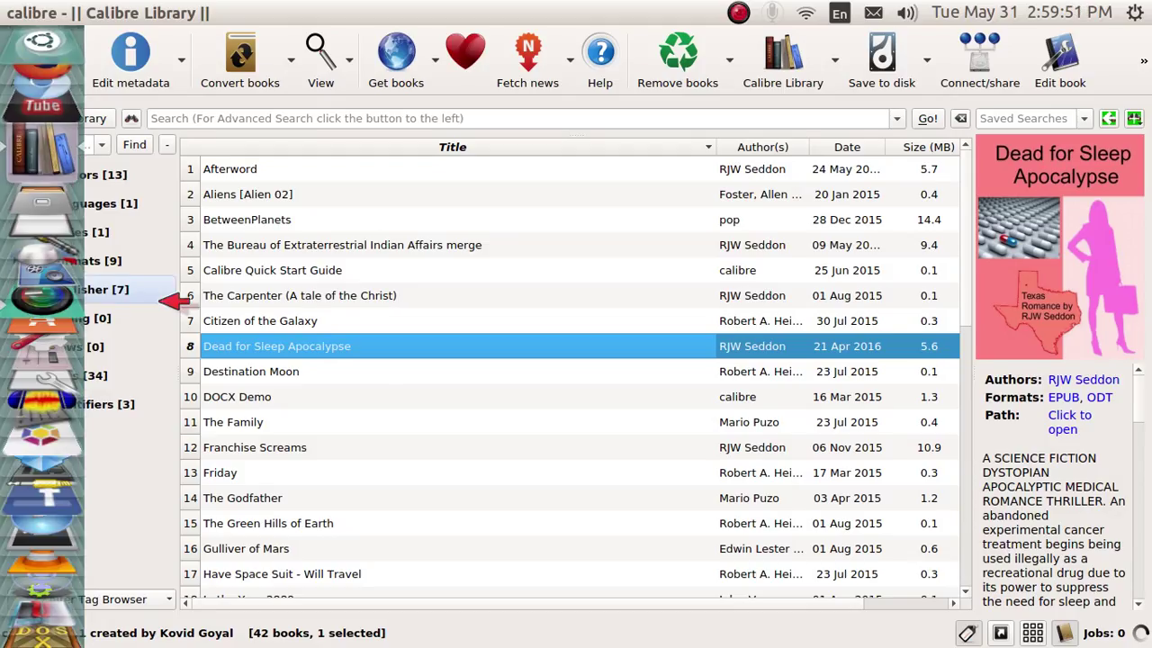
right_click(243, 353)
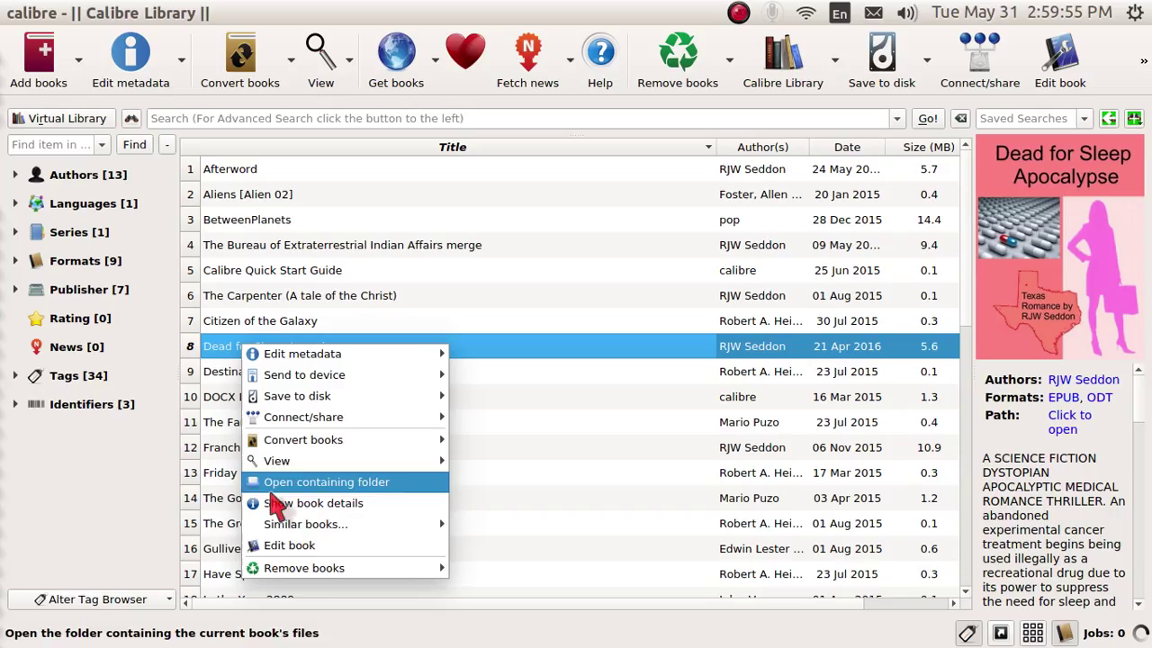
left_click(288, 546)
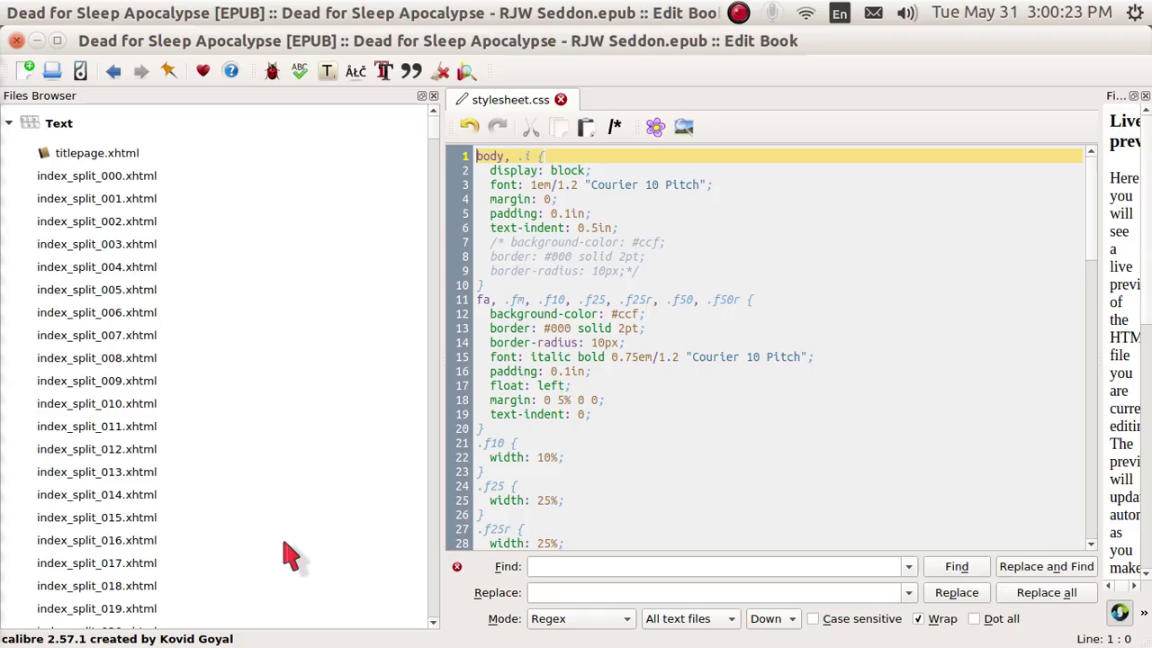
Examine the template of the double words snippet (trigger dw) in the snippet manager, and close the manager
key("alt+s")
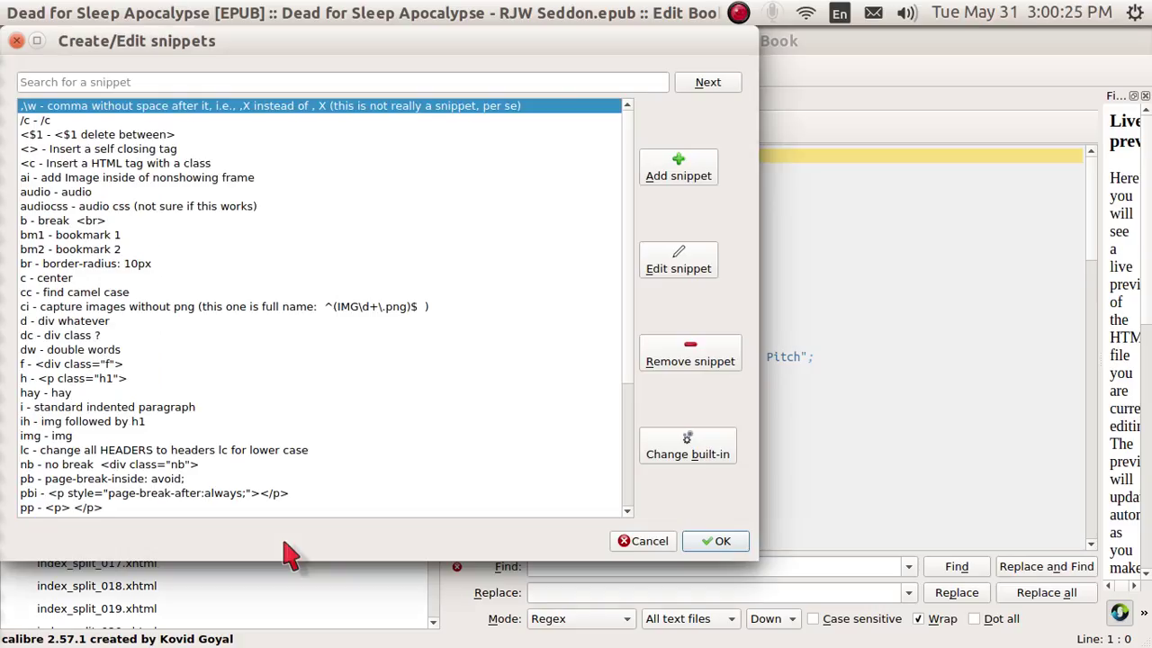
left_click(84, 351)
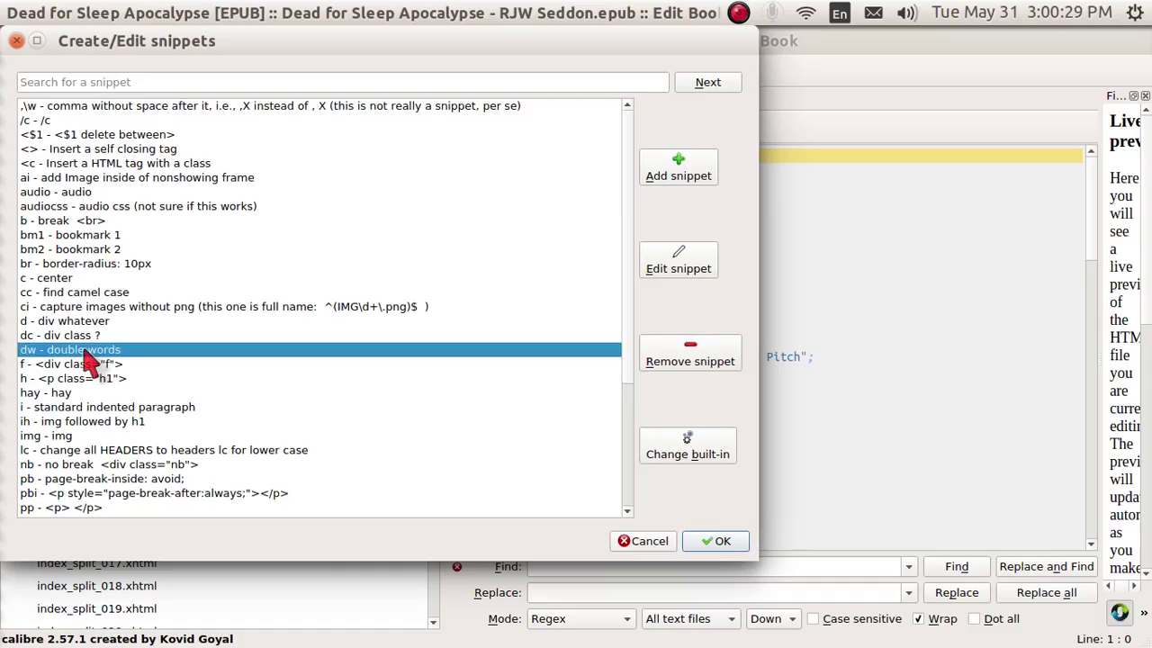
left_click(678, 266)
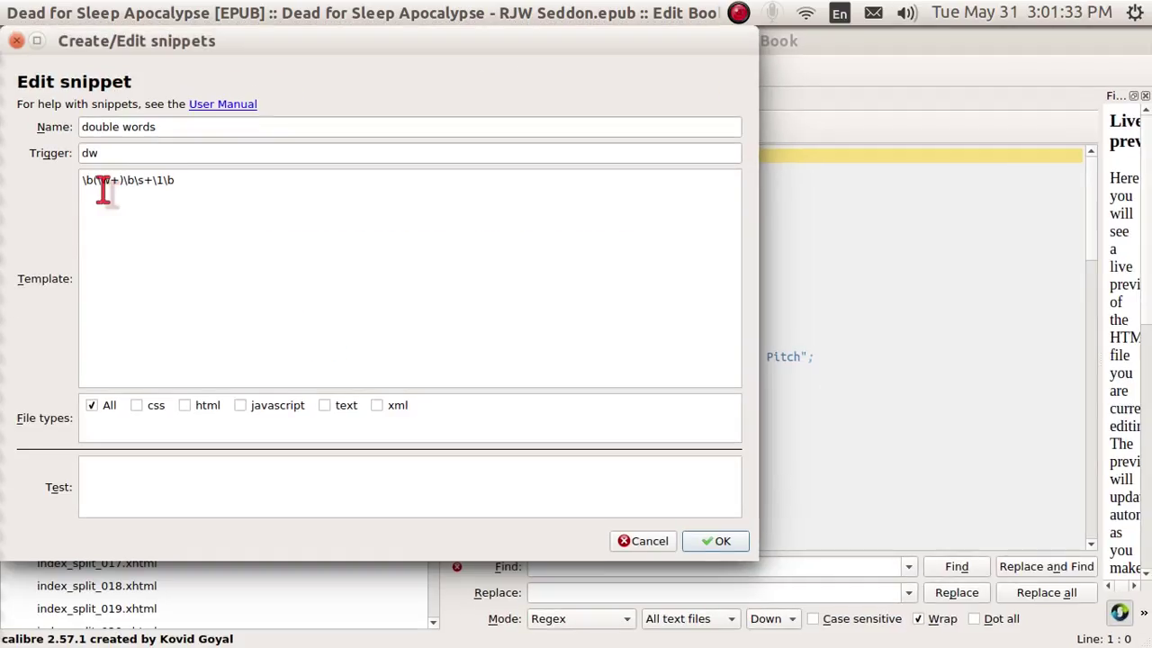
left_click(16, 42)
left_click(16, 41)
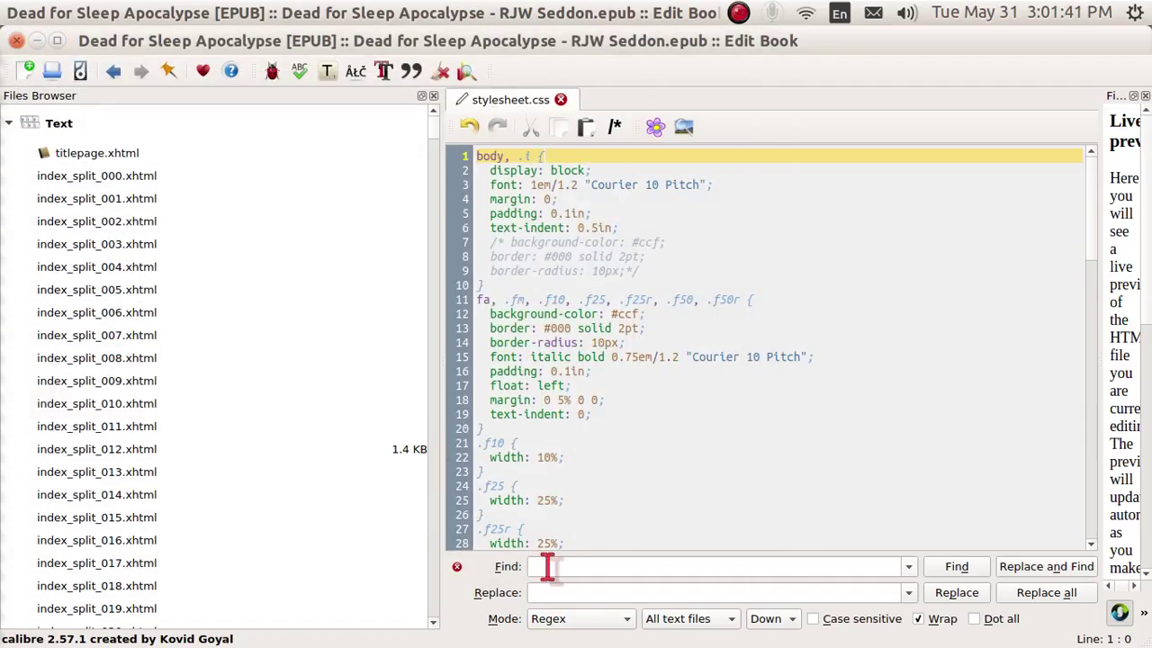
Expand the dw snippet in the search expression to get the repeated-word regex \b(\w+)\b\s+\1\b
key("ctrl+super+Down")
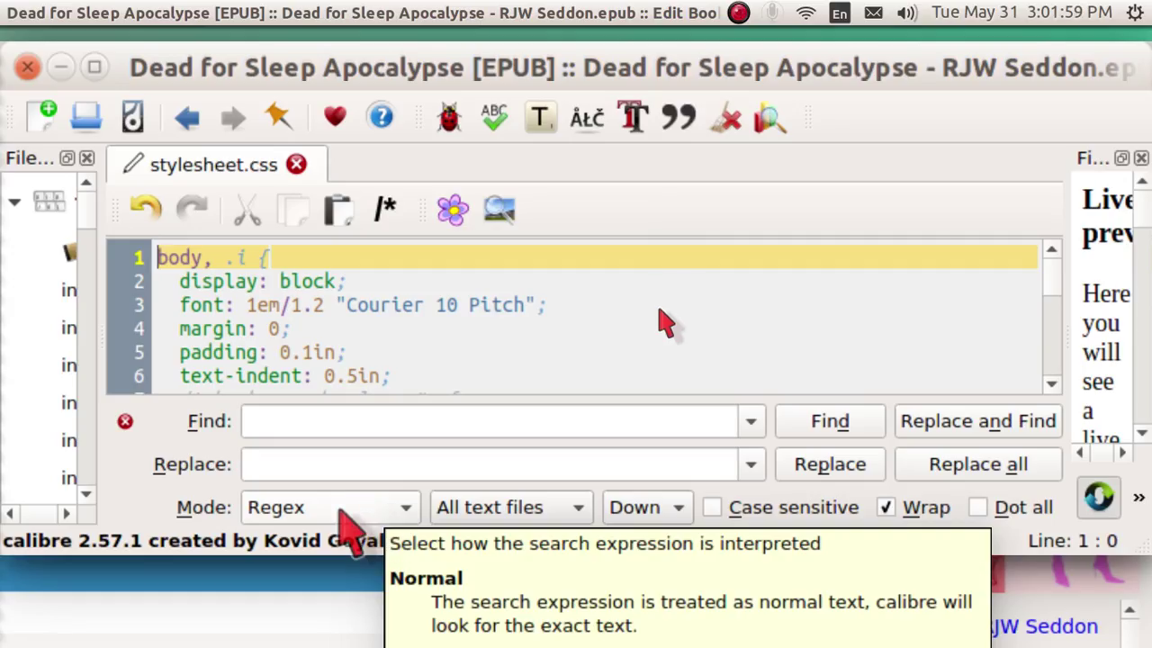
left_click(307, 423)
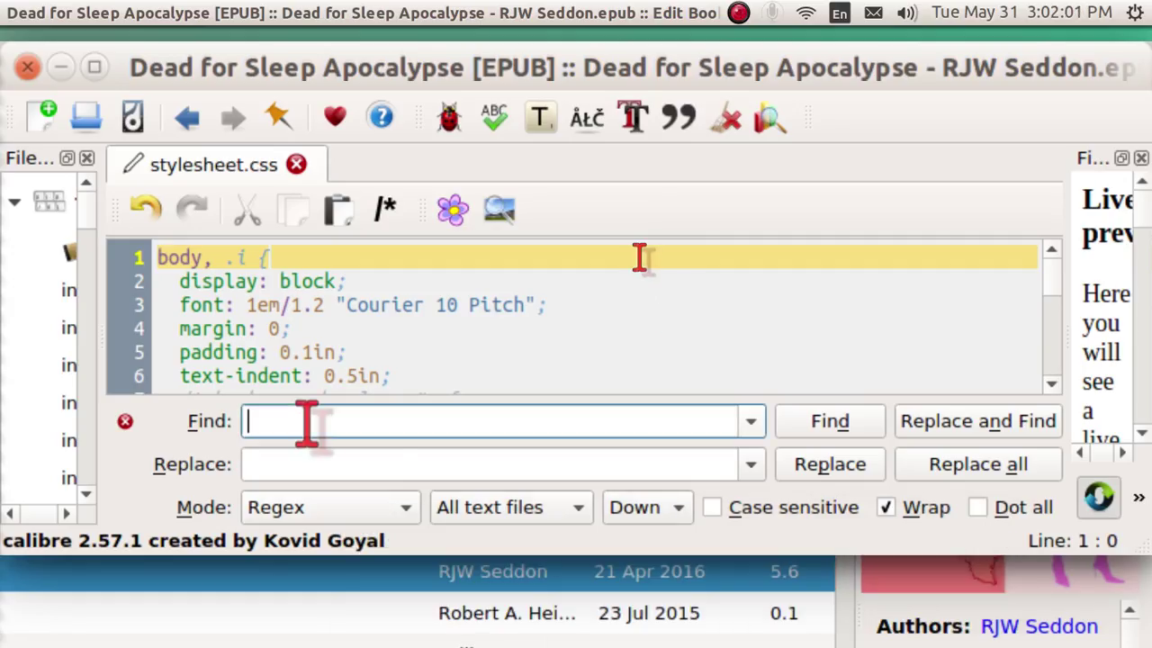
type("dw")
key("space")
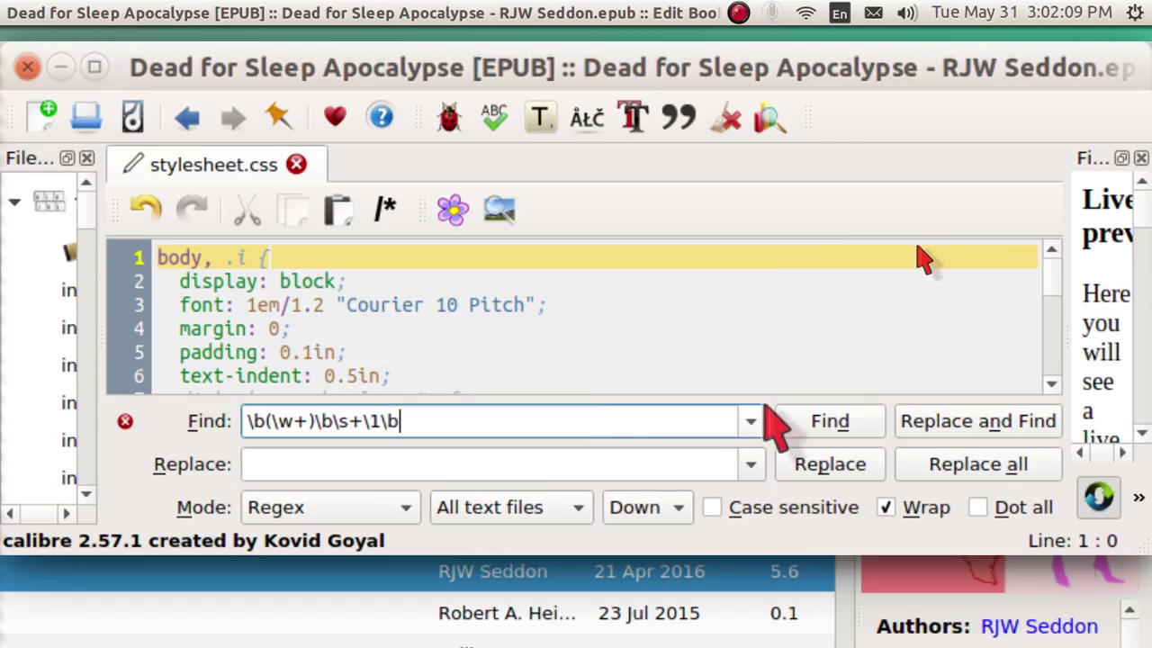
Search all text files for repeated words and step through the first matches, skipping the intentional repetitions
left_click(829, 431)
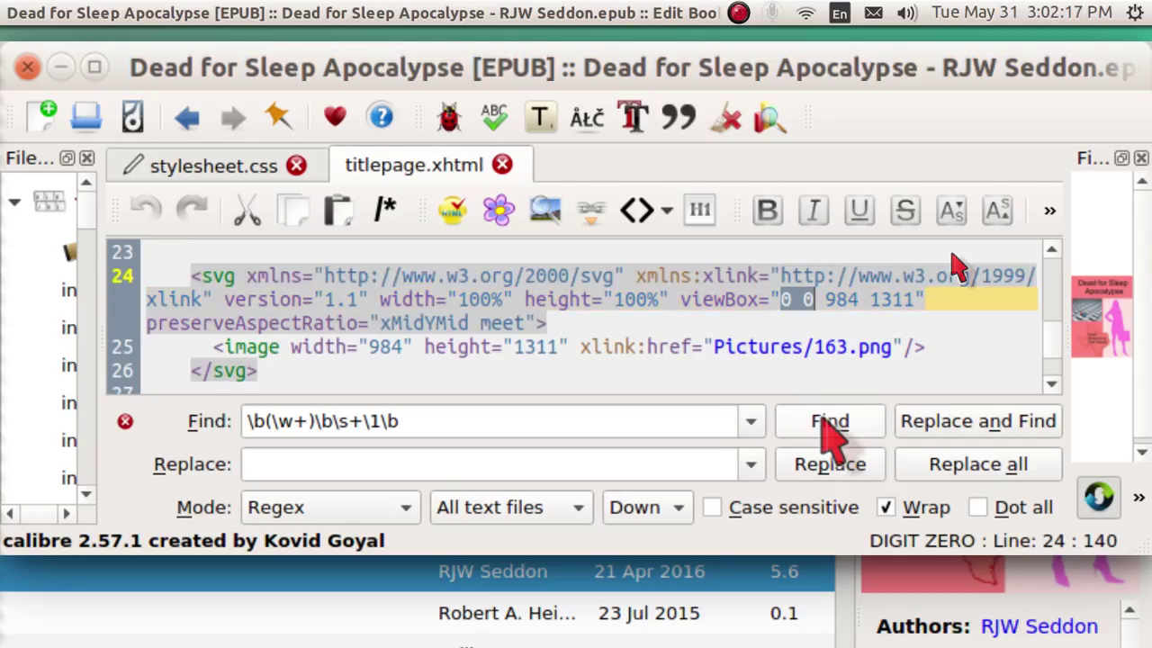
left_click(830, 431)
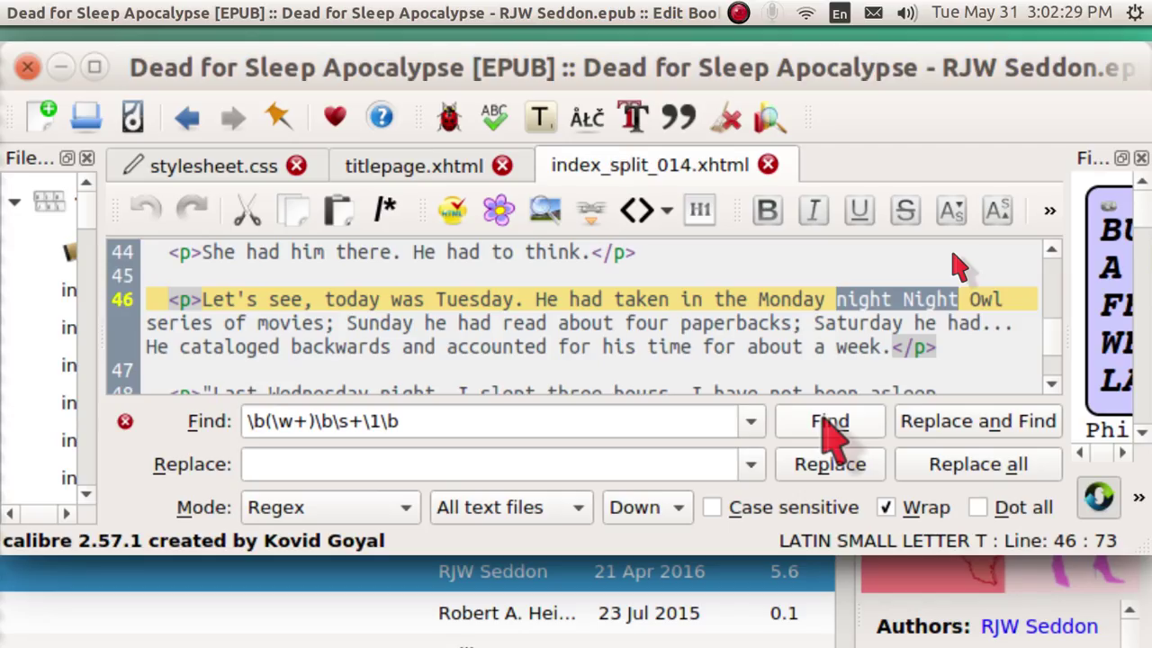
left_click(830, 421)
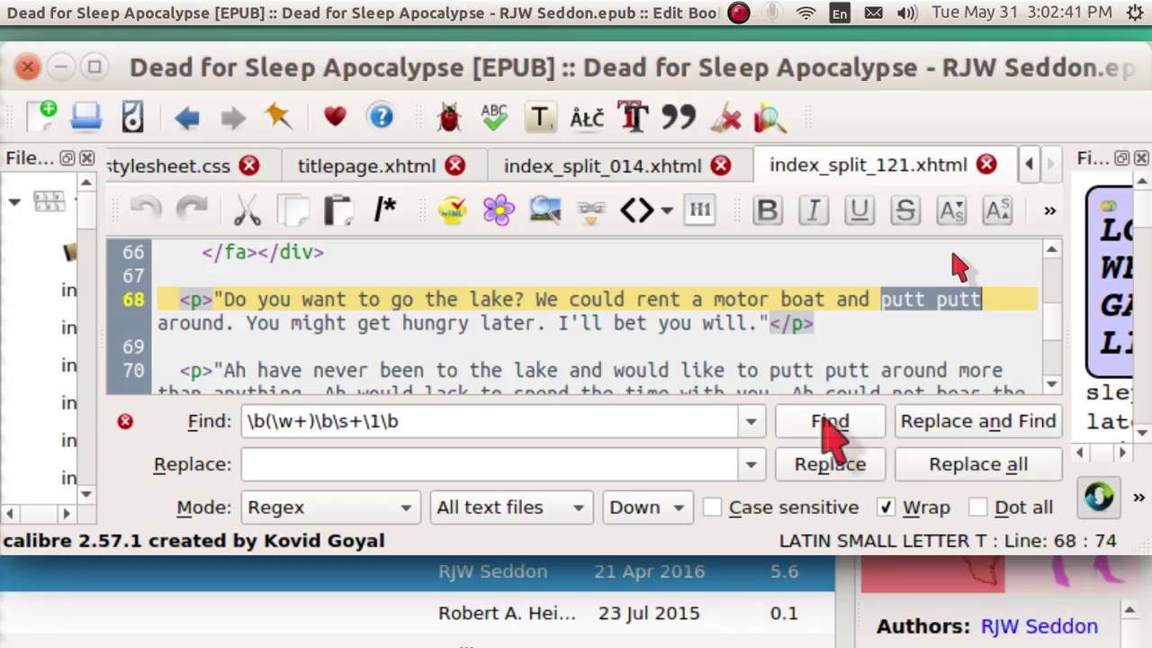
left_click(823, 421)
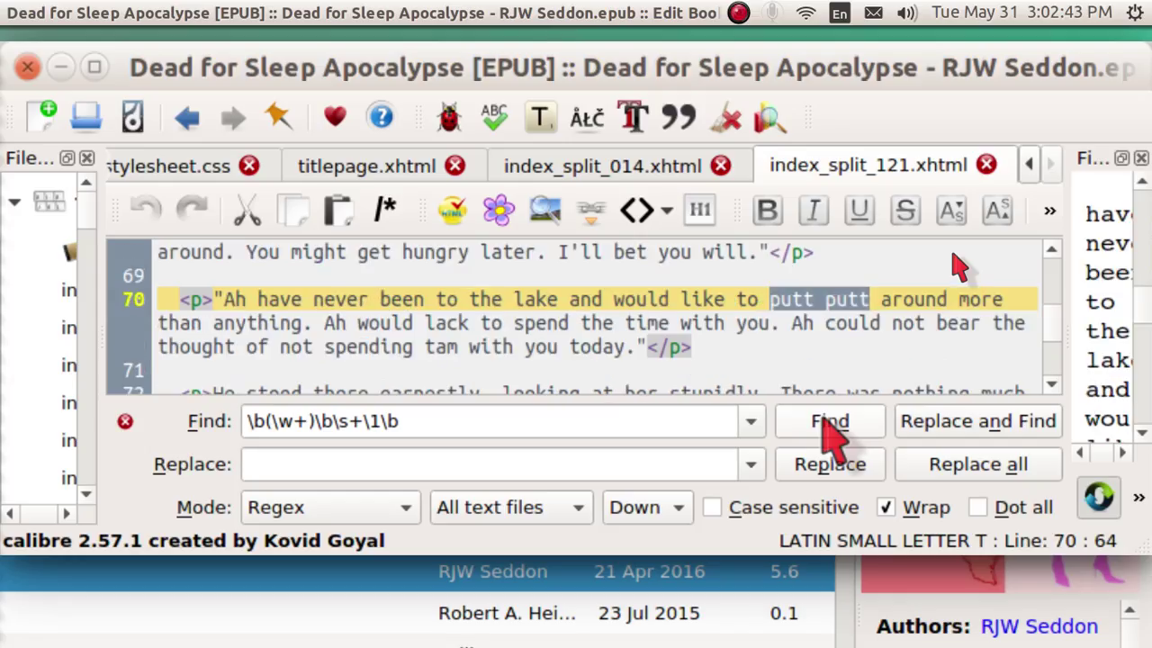
Find the next repeated word and delete the extra "had" before "a deli" in index_split_145.xhtml
left_click(823, 421)
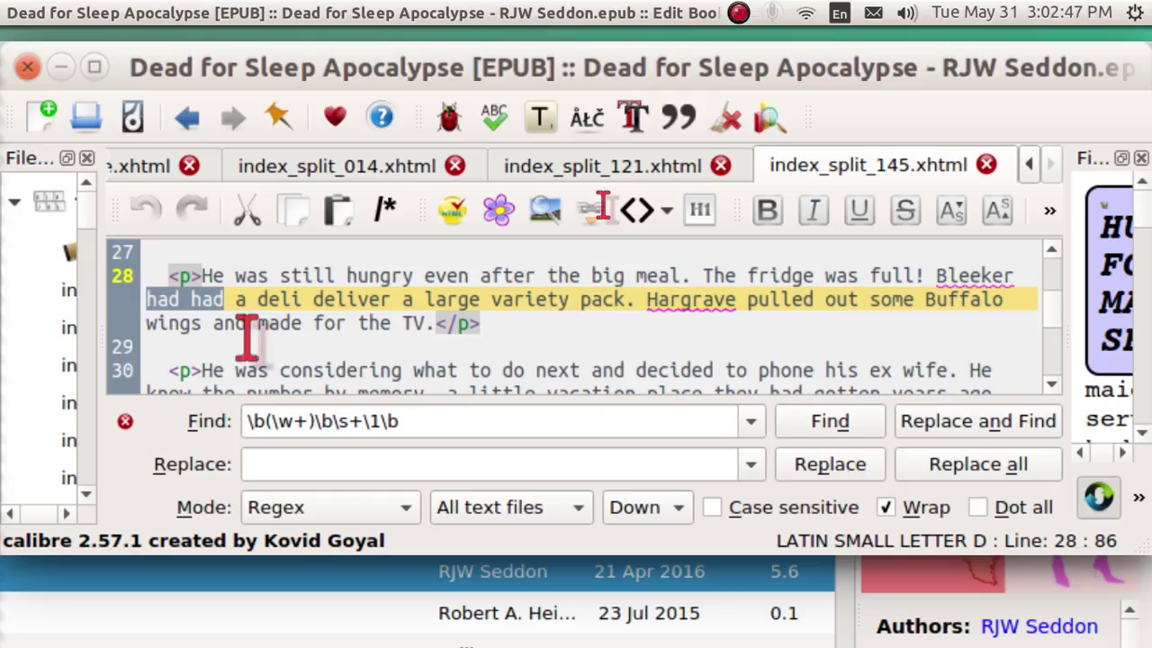
left_click(232, 302)
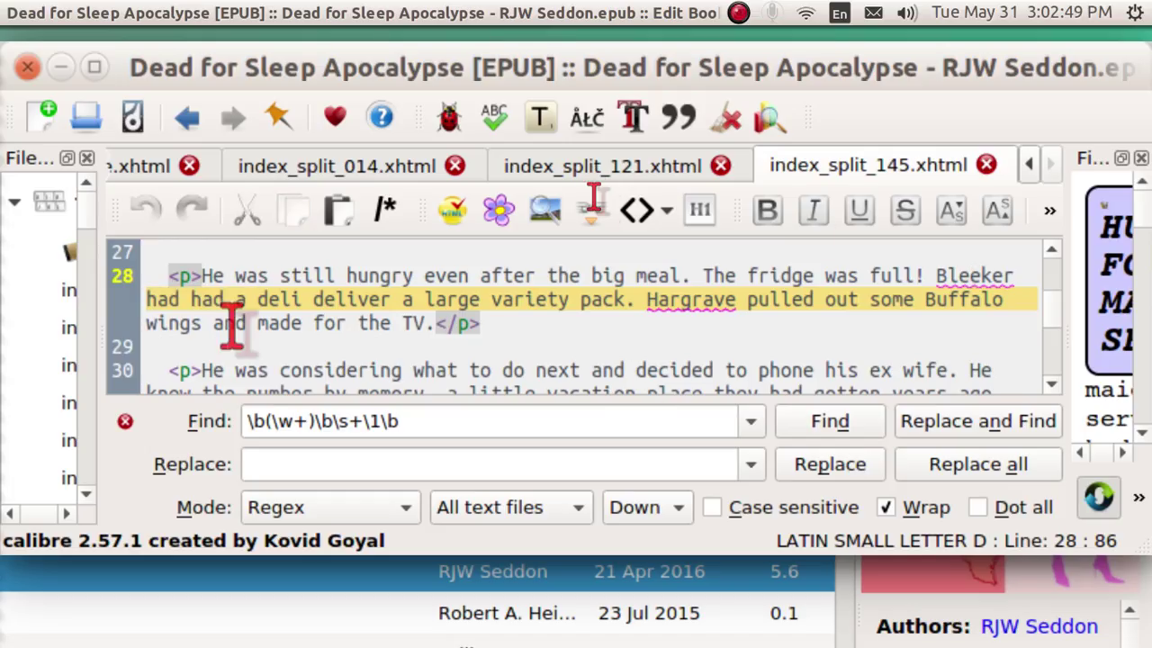
key("BackSpace")
key("BackSpace")
key("BackSpace")
key("BackSpace")
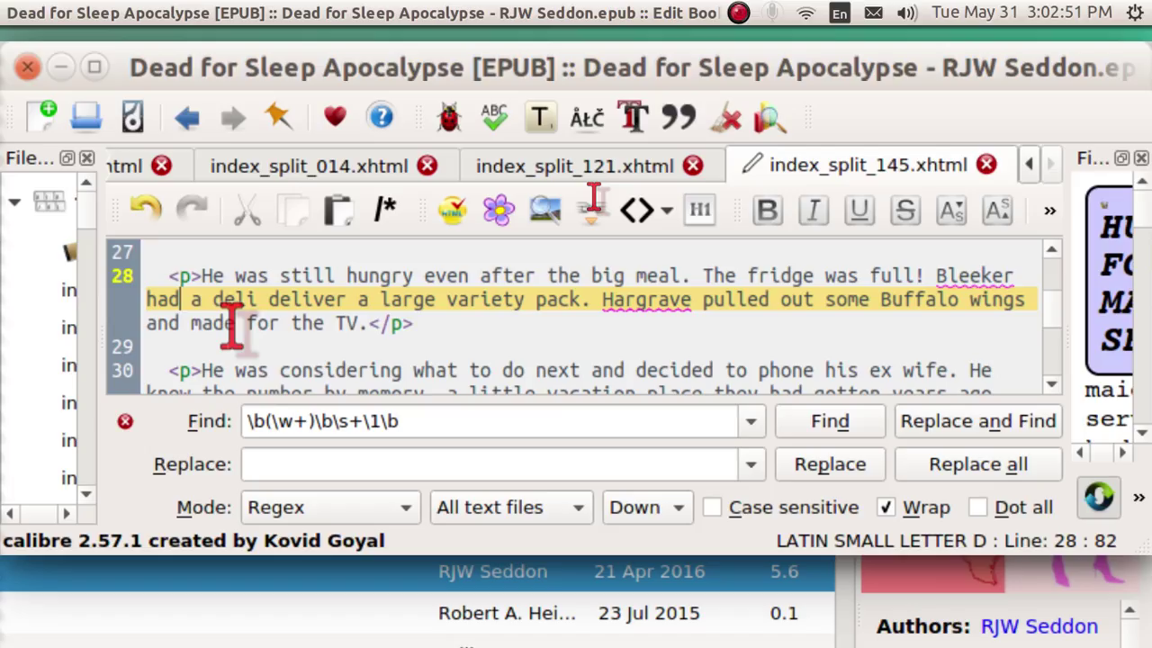
Find the next repeated word and delete the second "you" before "didn't have to go back" in index_split_184.xhtml
left_click(836, 430)
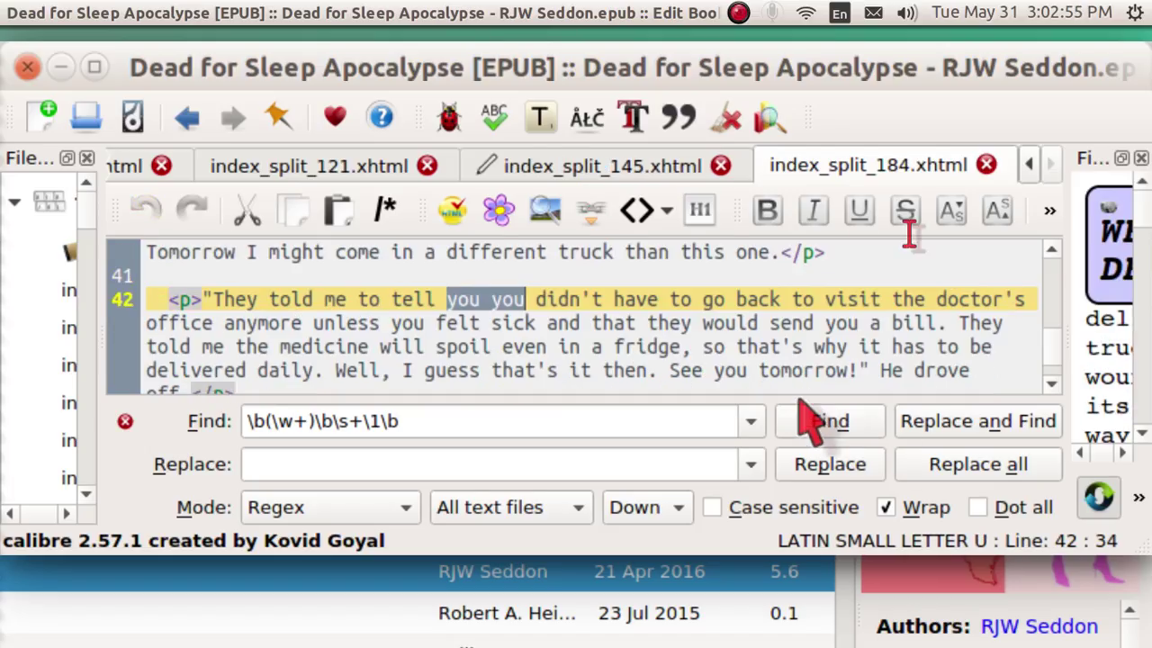
left_click(529, 300)
key("BackSpace")
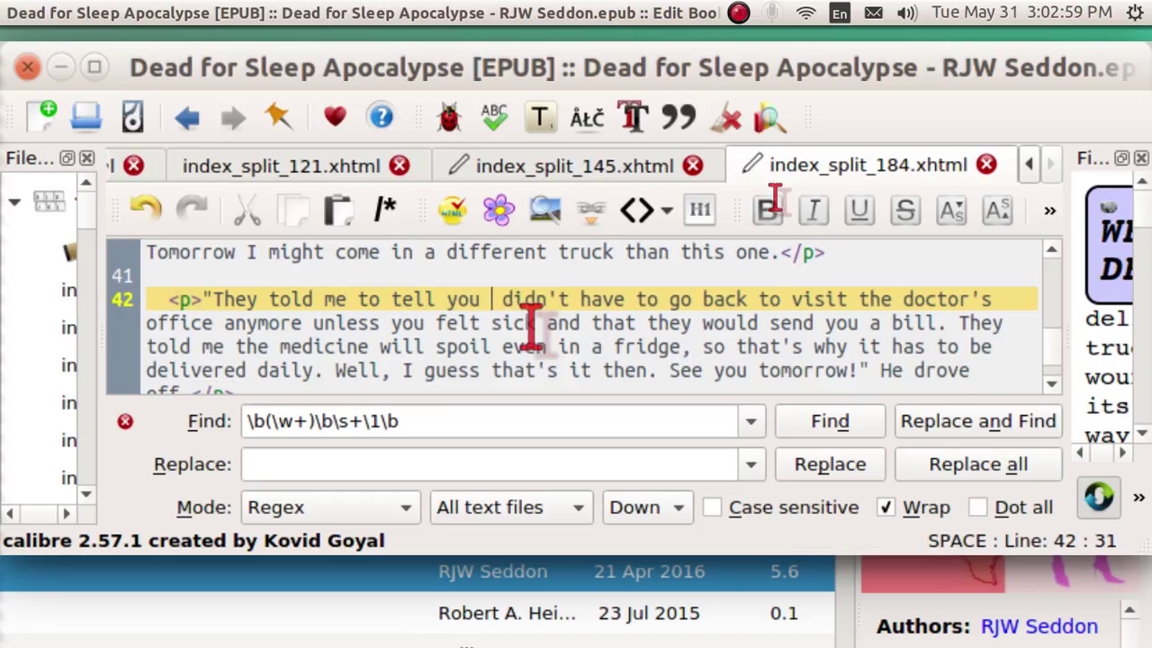
key("BackSpace")
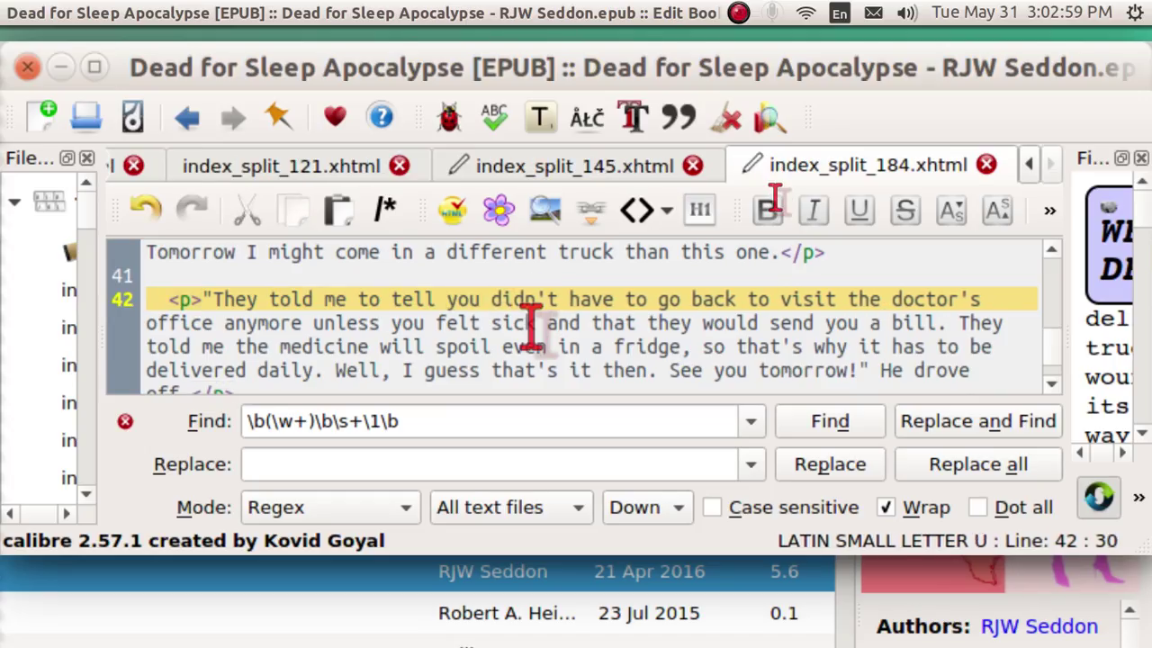
Skip the "har har" match and delete the duplicate "from" before "pop-up to trailer" in index_split_202.xhtml
left_click(833, 423)
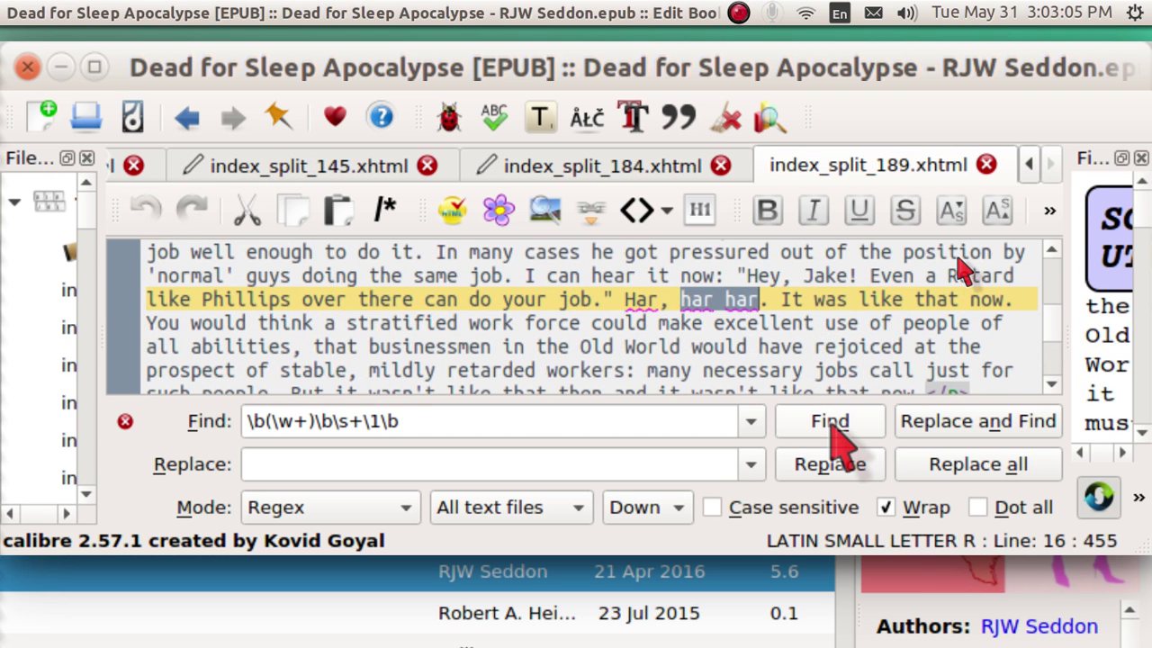
left_click(833, 423)
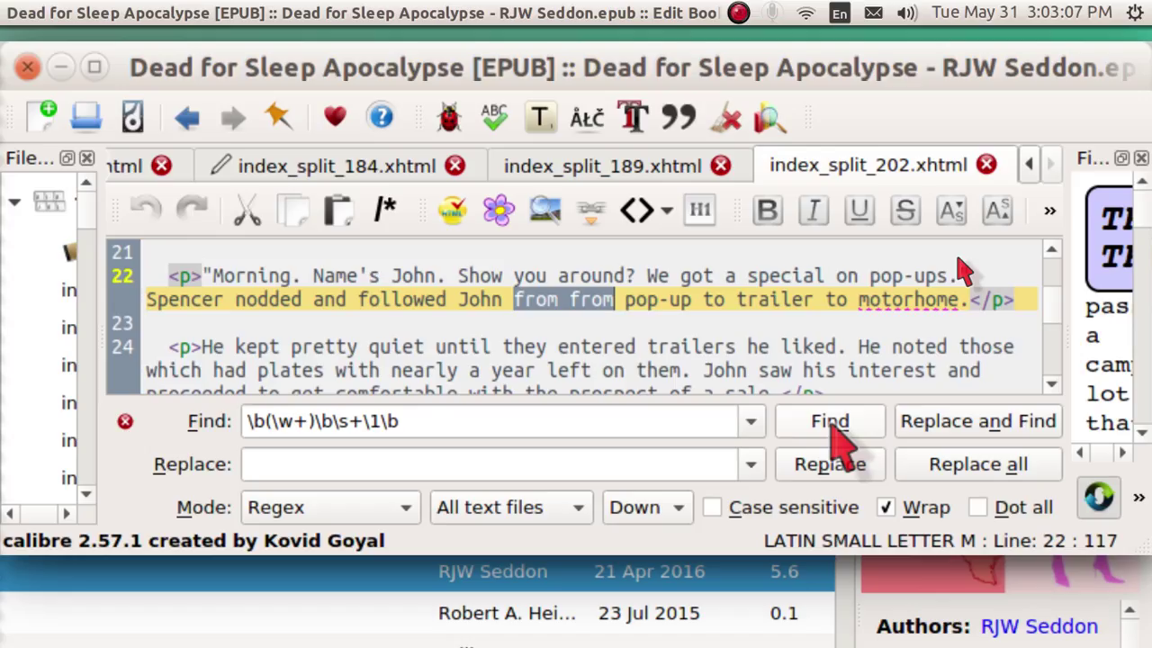
left_click(617, 302)
key("BackSpace")
key("BackSpace")
key("BackSpace")
key("BackSpace")
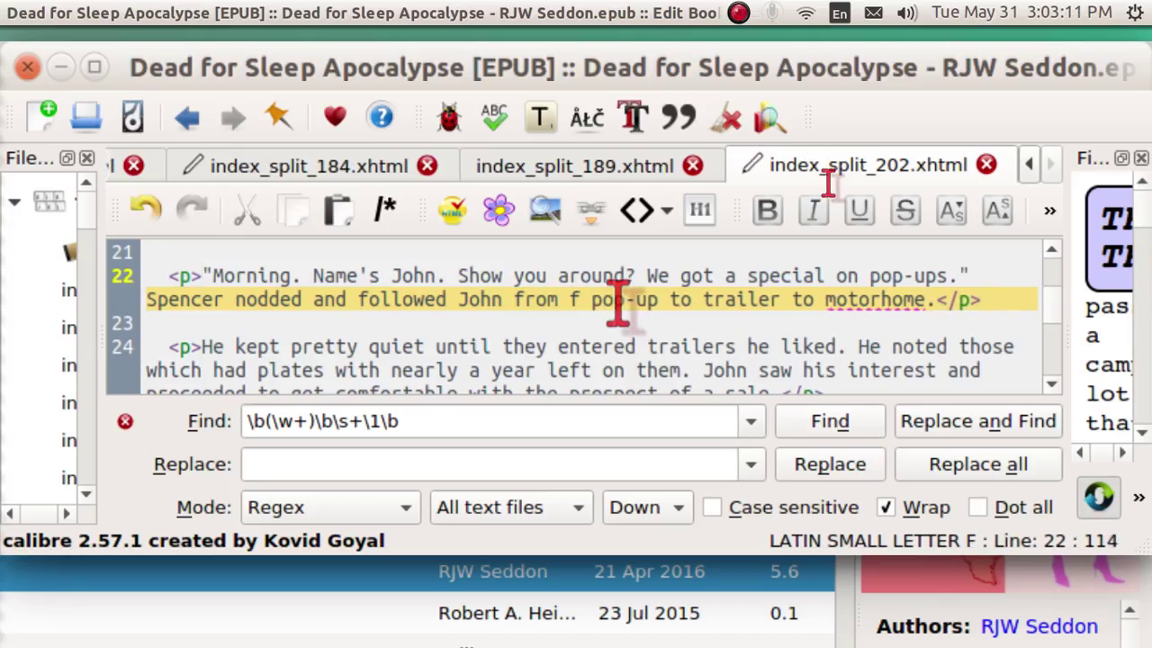
key("BackSpace")
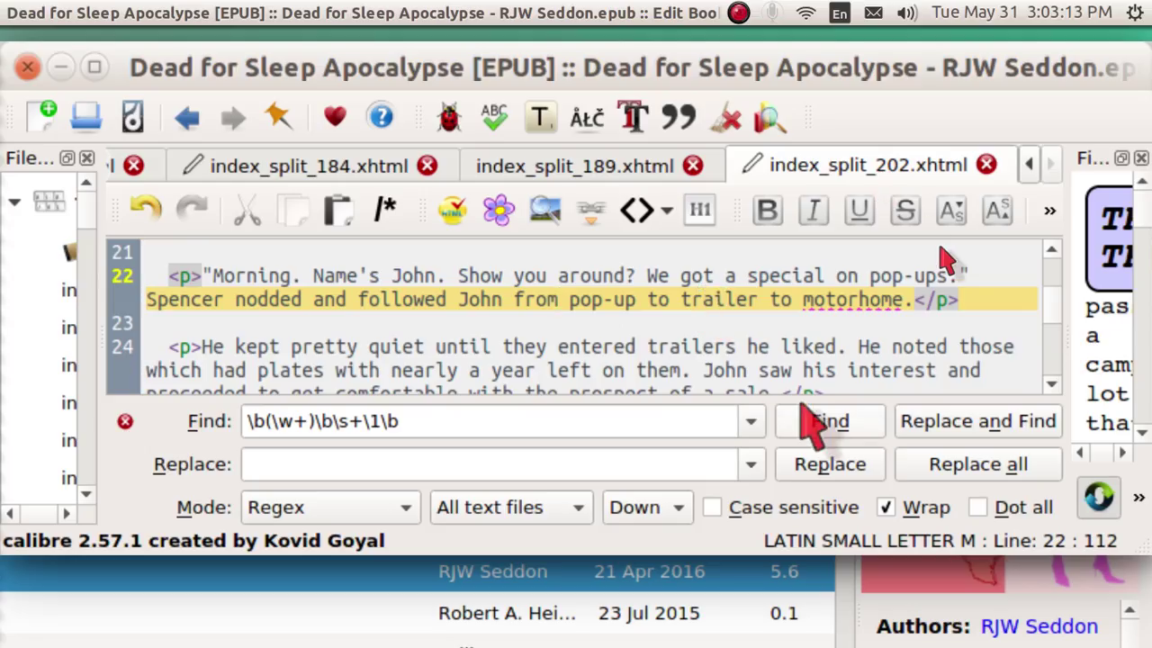
Find the next repeated word and delete the extra "had" before "a long talk" in index_split_220.xhtml
left_click(821, 423)
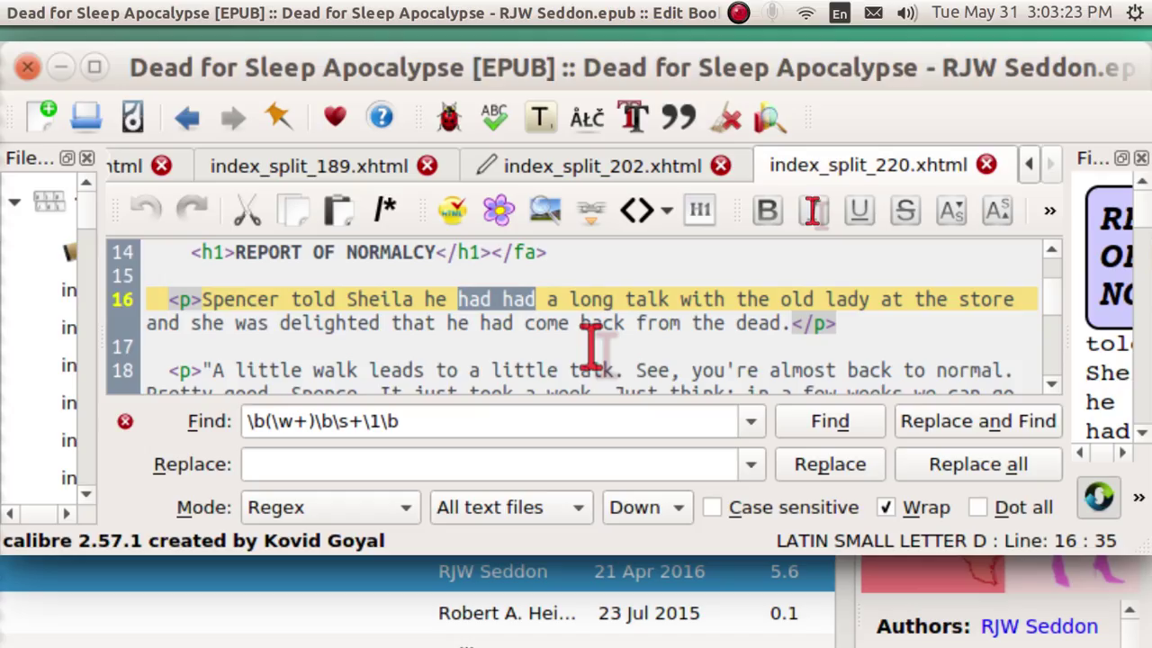
left_click(543, 302)
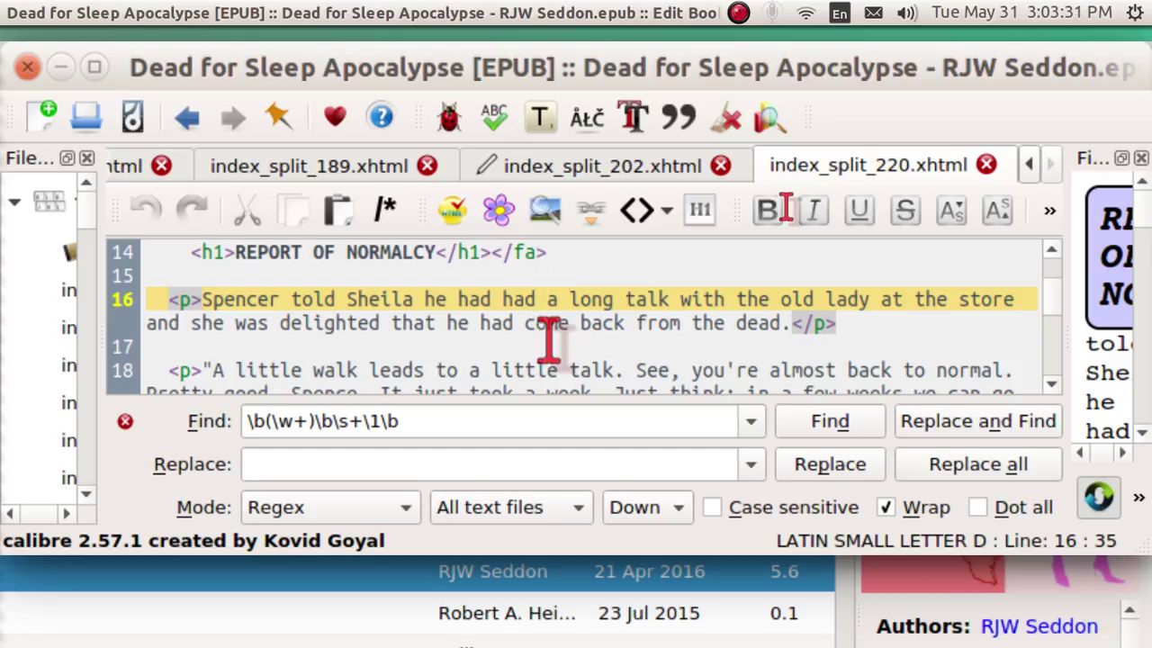
key("BackSpace")
key("BackSpace")
key("BackSpace")
key("BackSpace")
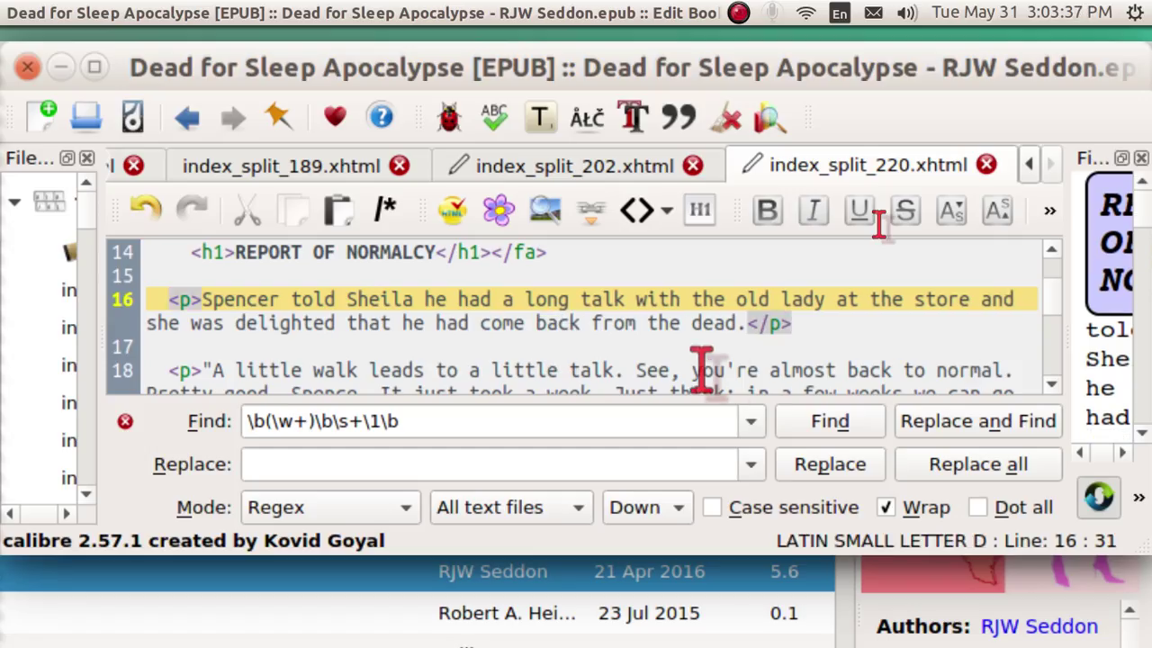
Find the next repeated word, delete the duplicate "and" before "nodded" in index_split_221.xhtml, and maximize the editor window
left_click(827, 422)
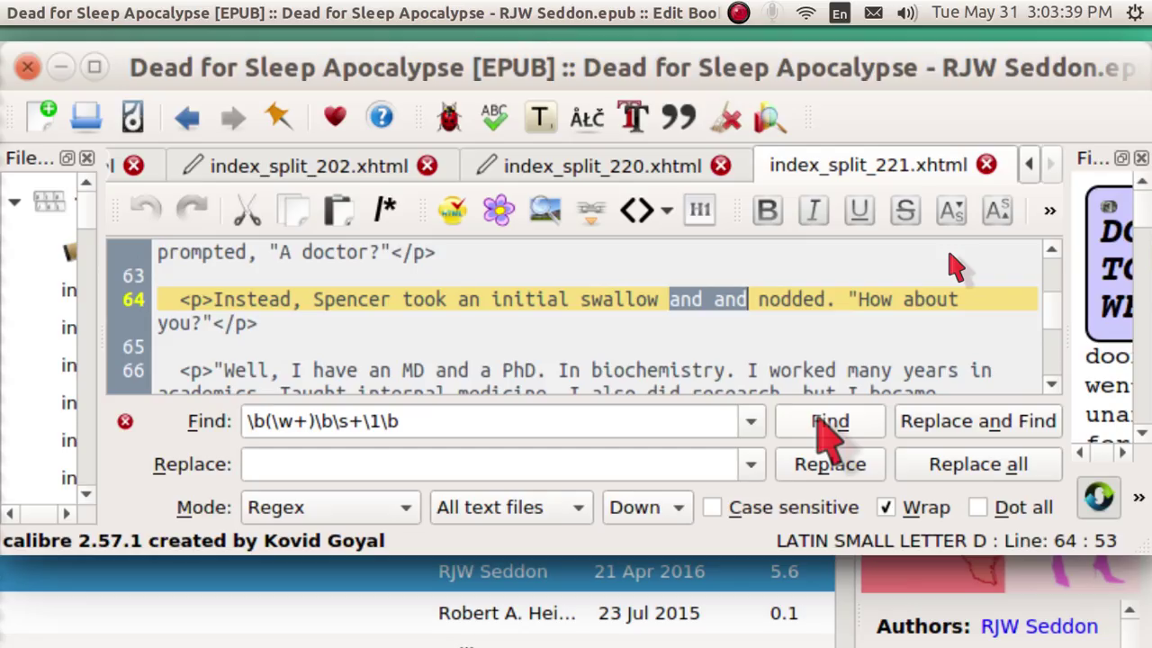
left_click(745, 300)
key("BackSpace")
key("BackSpace")
key("BackSpace")
key("BackSpace")
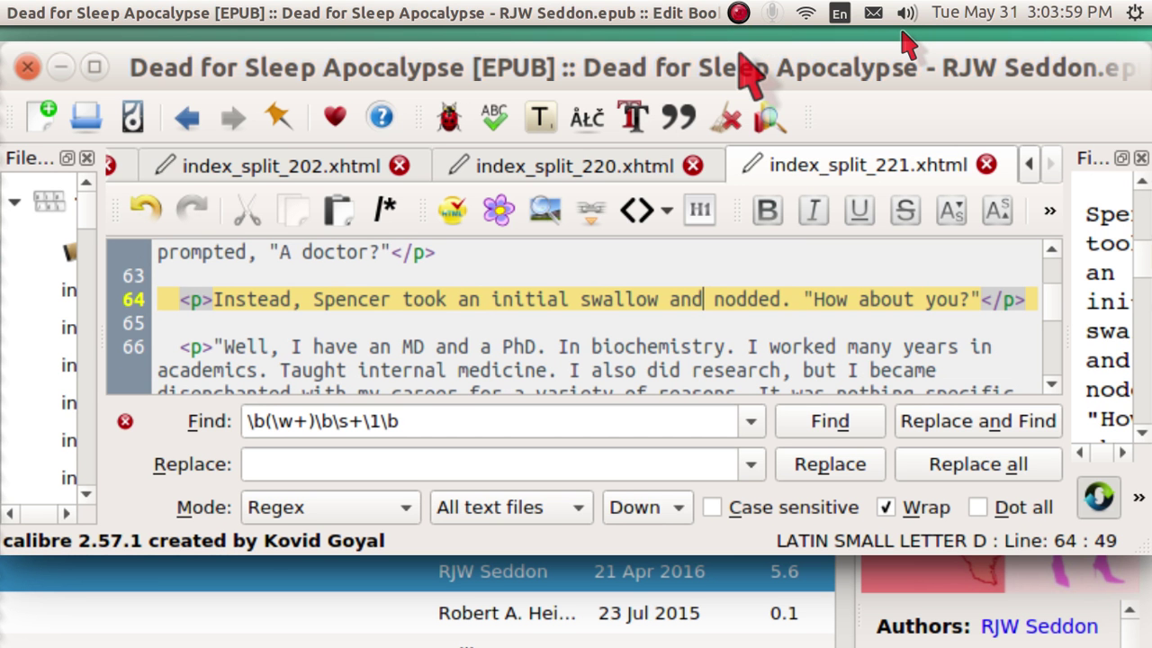
double_click(747, 77)
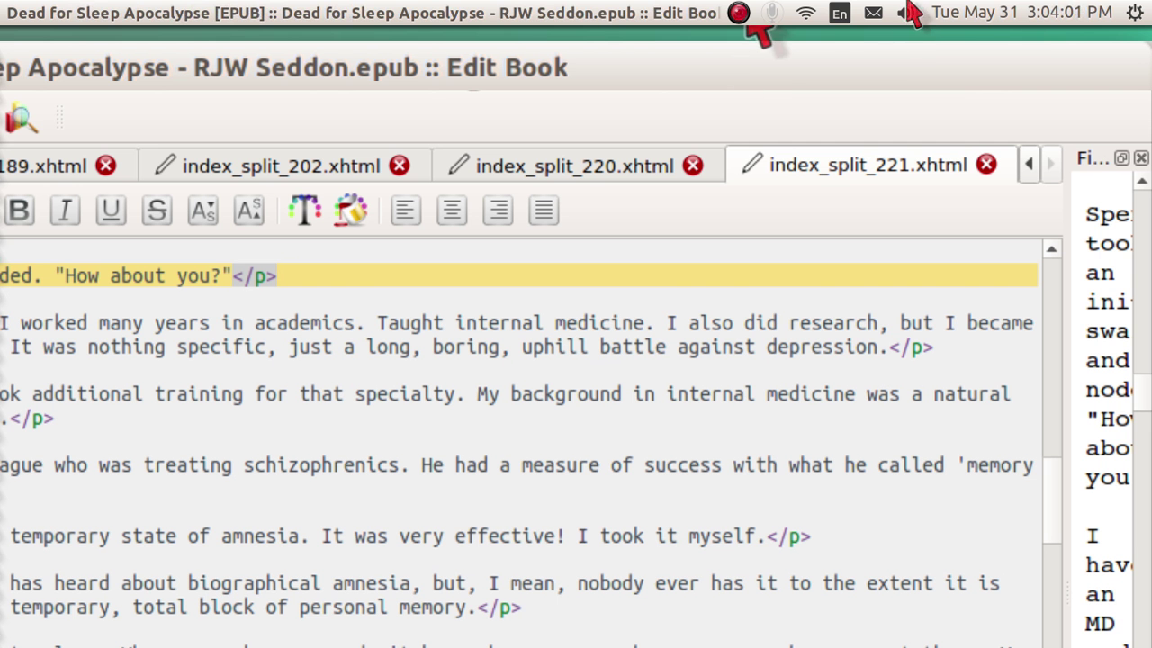